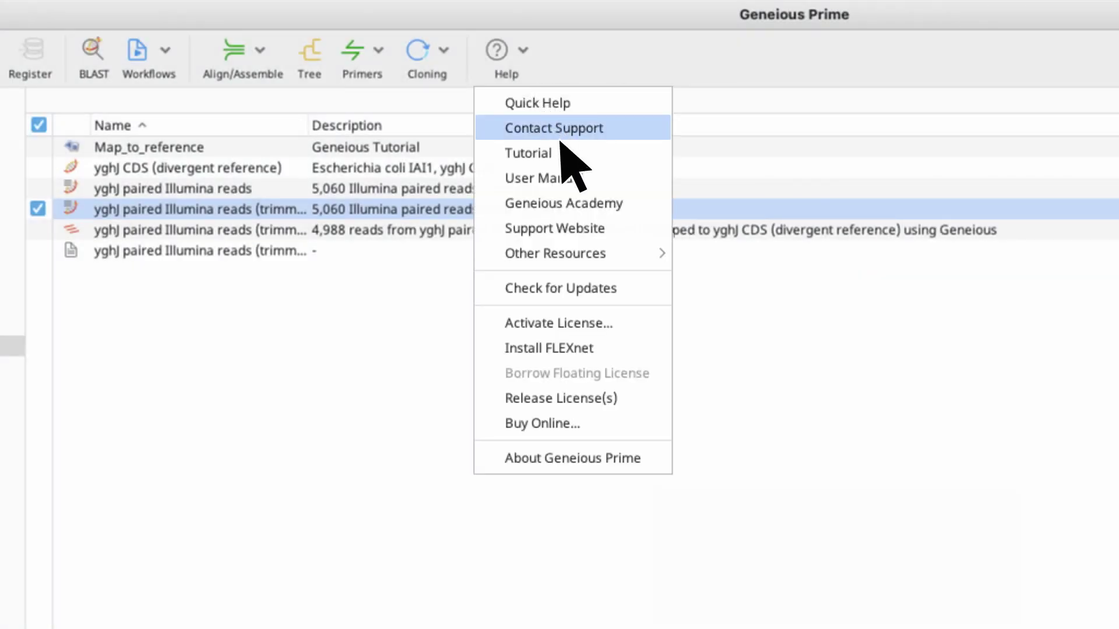
Step: Open the Geneious Academy courses page, showing free Getting Started courses like the Prime tour
{"action": "left_click", "coordinate": [603, 204]}
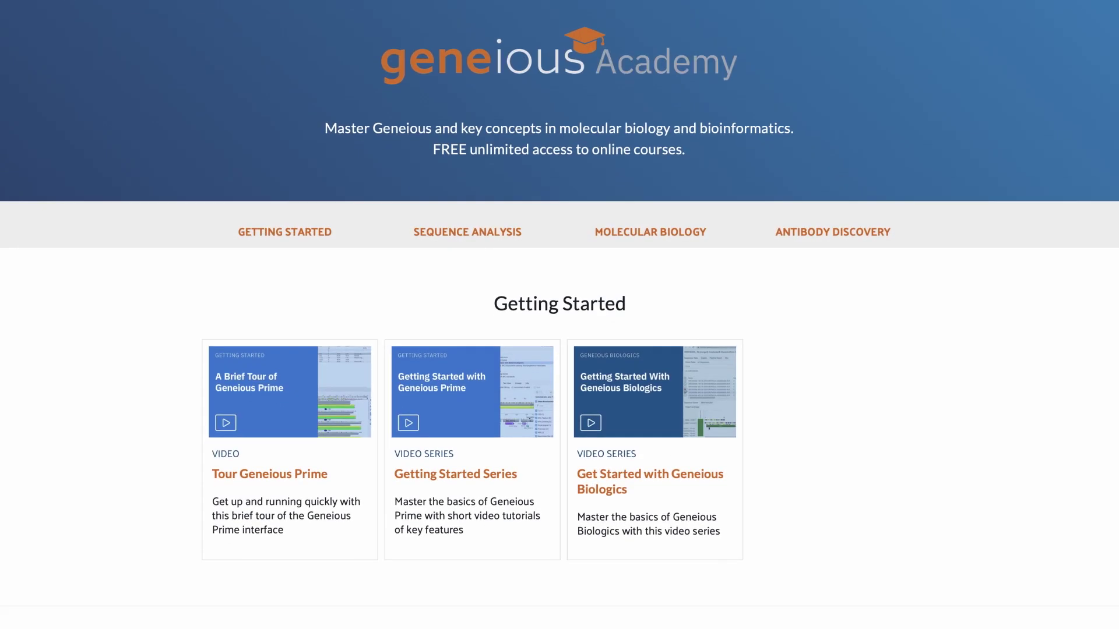